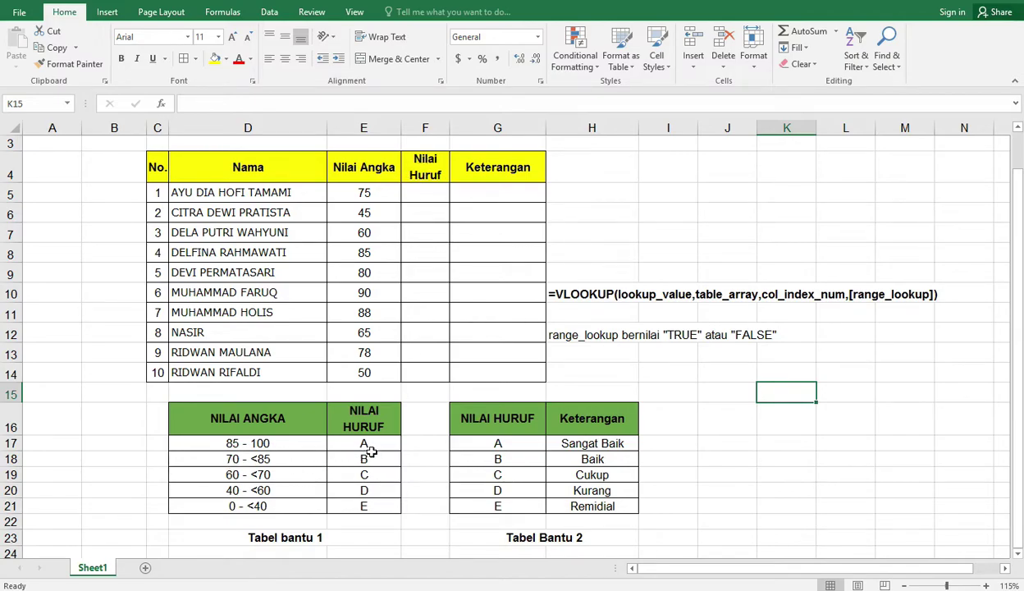
Replace the Nilai Angka ranges in D17:D21 of Tabel bantu 1 with the lower limits 0, 40, 60, 70 and 85
{"action": "left_click", "coordinate": [249, 441]}
{"action": "left_click", "coordinate": [246, 506]}
{"action": "left_click", "coordinate": [246, 443]}
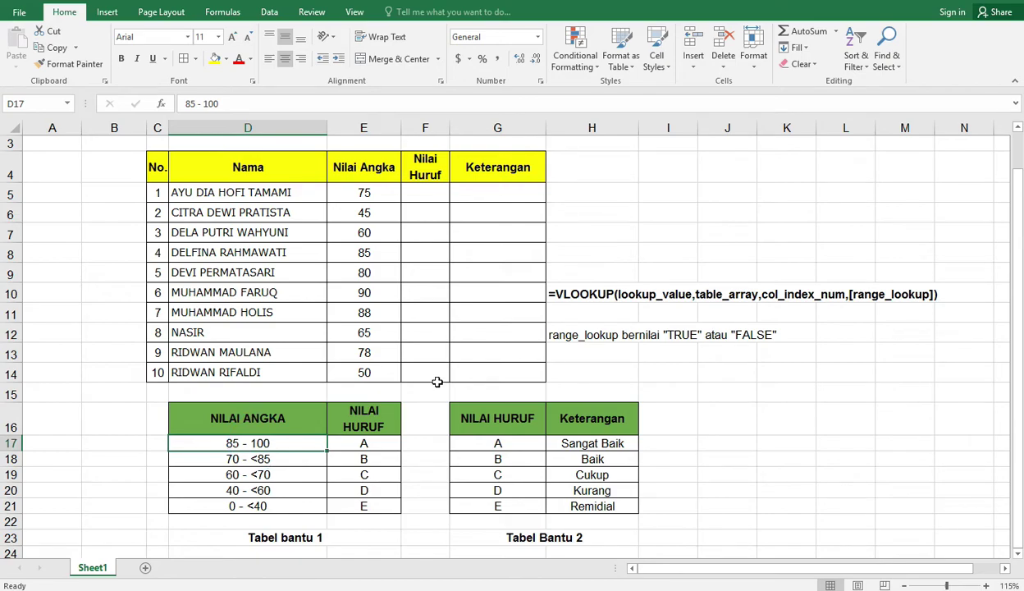
{"action": "type", "text": "0"}
{"action": "key", "text": "Return"}
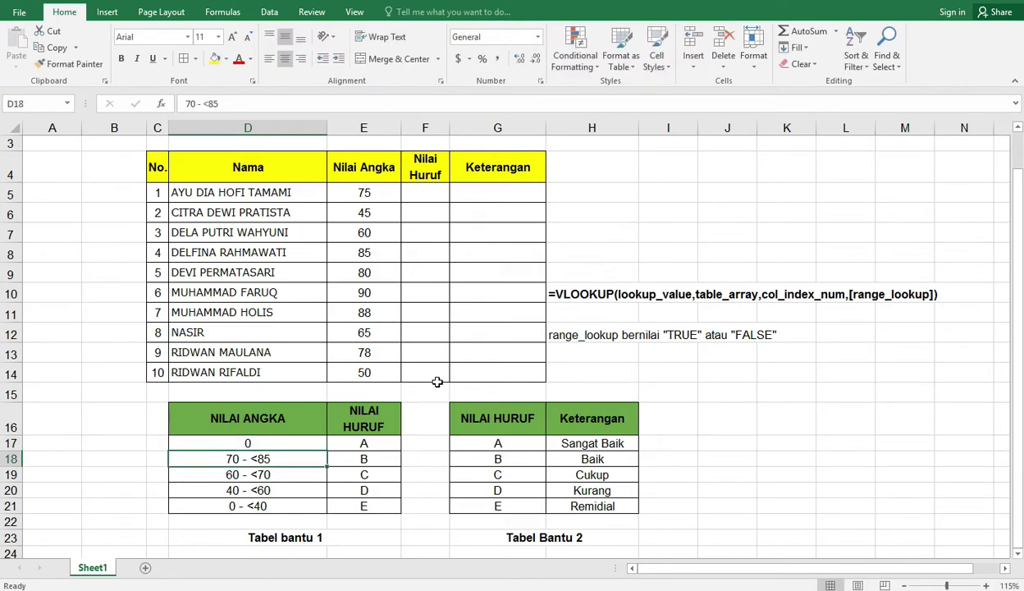
{"action": "type", "text": "40"}
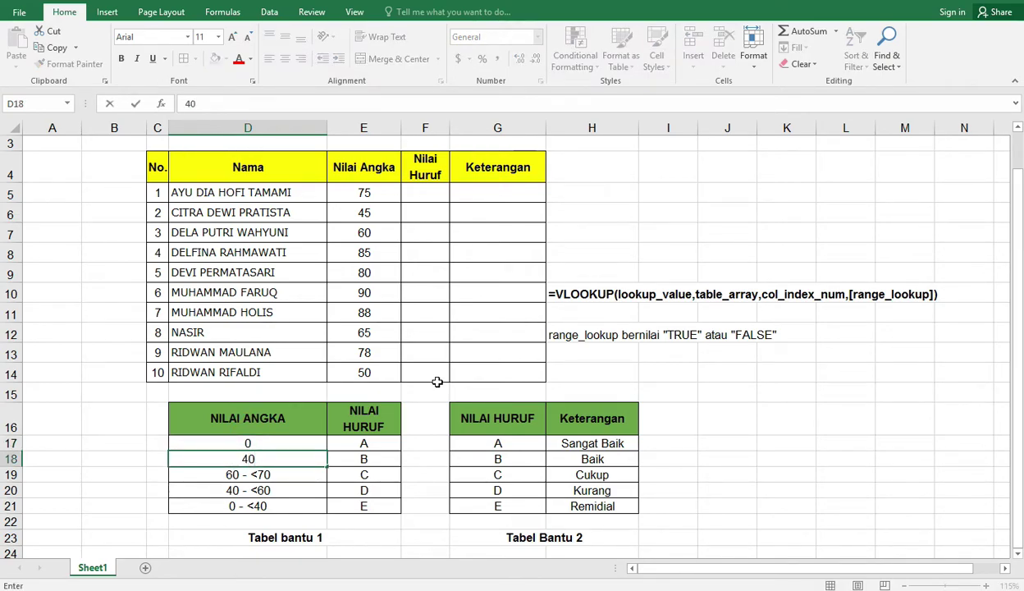
{"action": "key", "text": "Return"}
{"action": "type", "text": "60"}
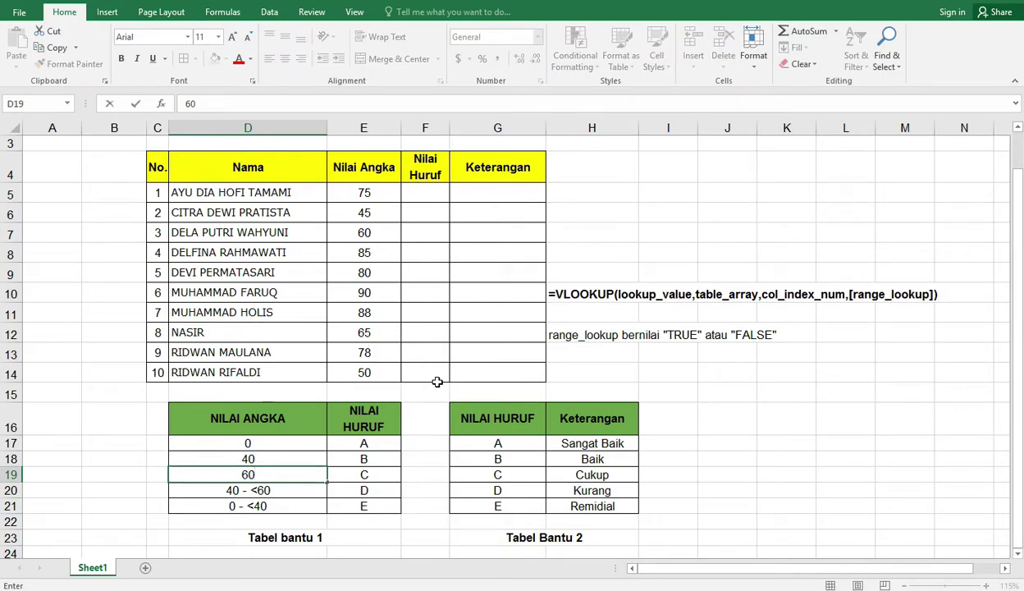
{"action": "key", "text": "Return"}
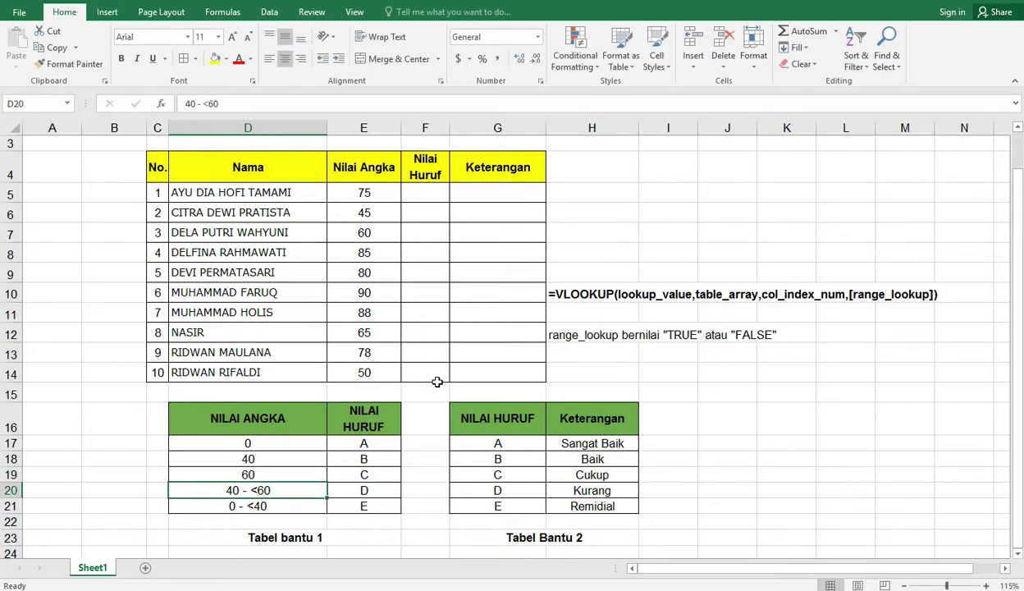
{"action": "type", "text": "70"}
{"action": "key", "text": "Return"}
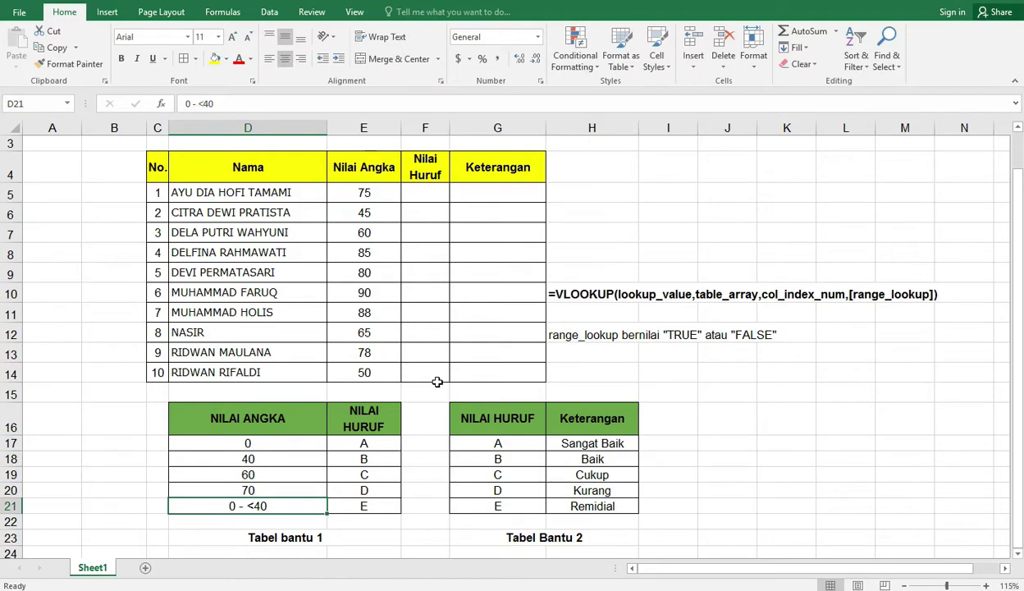
{"action": "type", "text": "85"}
{"action": "key", "text": "Return"}
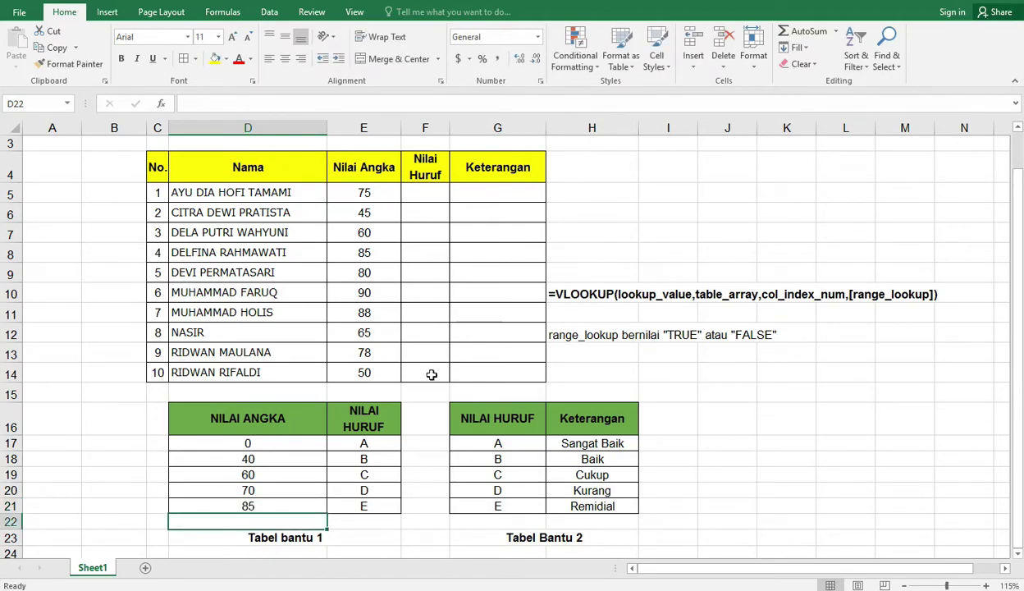
Reverse the letter grades in E17:E21 of Tabel bantu 1 so they read E, D, C, B, A
{"action": "left_click", "coordinate": [378, 443]}
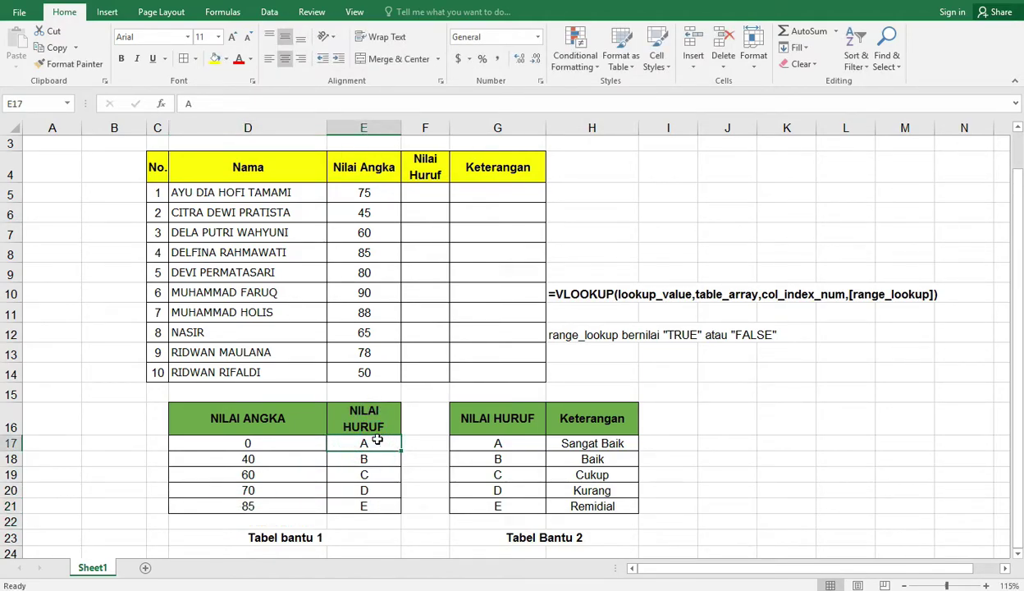
{"action": "type", "text": "E"}
{"action": "key", "text": "Return"}
{"action": "type", "text": "D"}
{"action": "key", "text": "Return"}
{"action": "key", "text": "Return"}
{"action": "type", "text": "B"}
{"action": "key", "text": "Return"}
{"action": "type", "text": "A"}
{"action": "key", "text": "Return"}
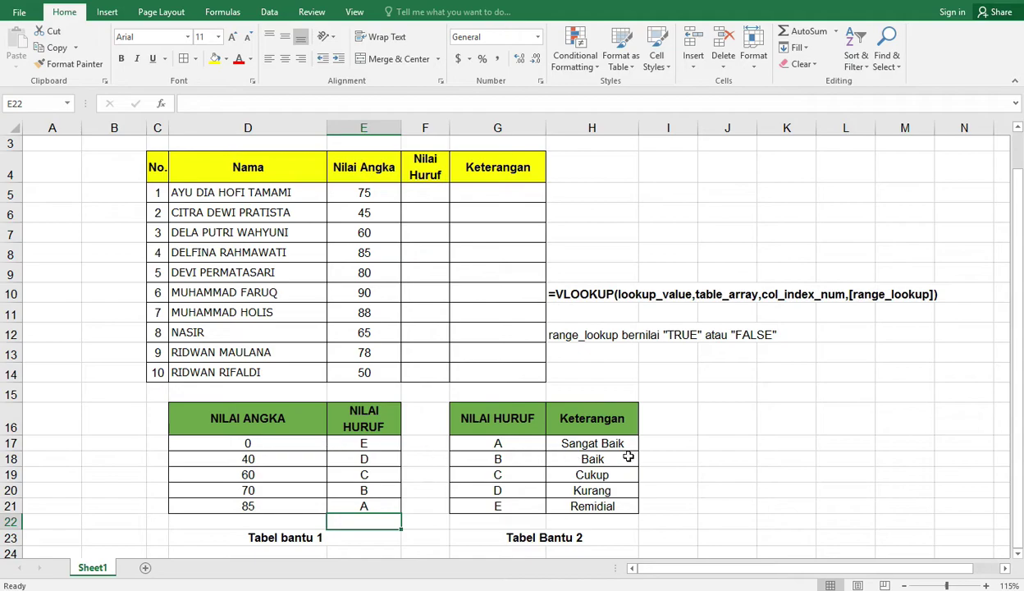
{"action": "left_click", "coordinate": [714, 441]}
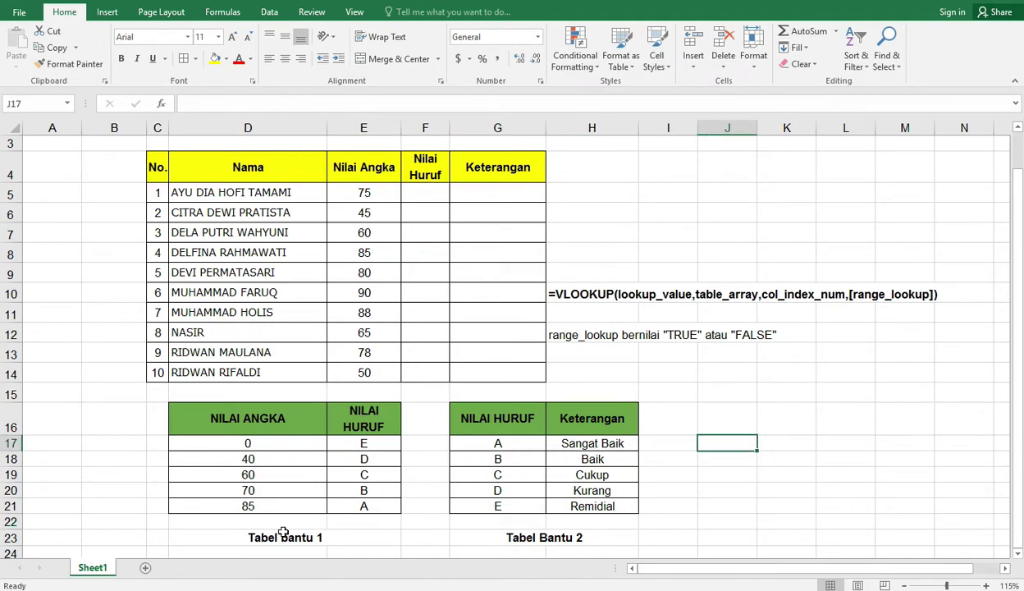
Start a VLOOKUP formula in F5 with the numeric score in E5 as its lookup value
{"action": "left_click", "coordinate": [439, 196]}
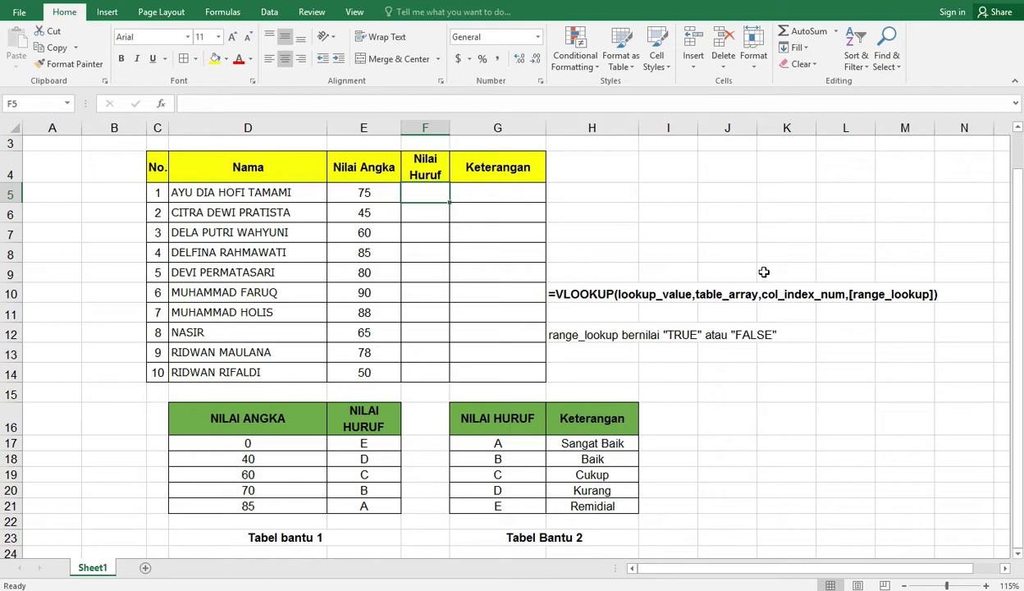
{"action": "type", "text": "="}
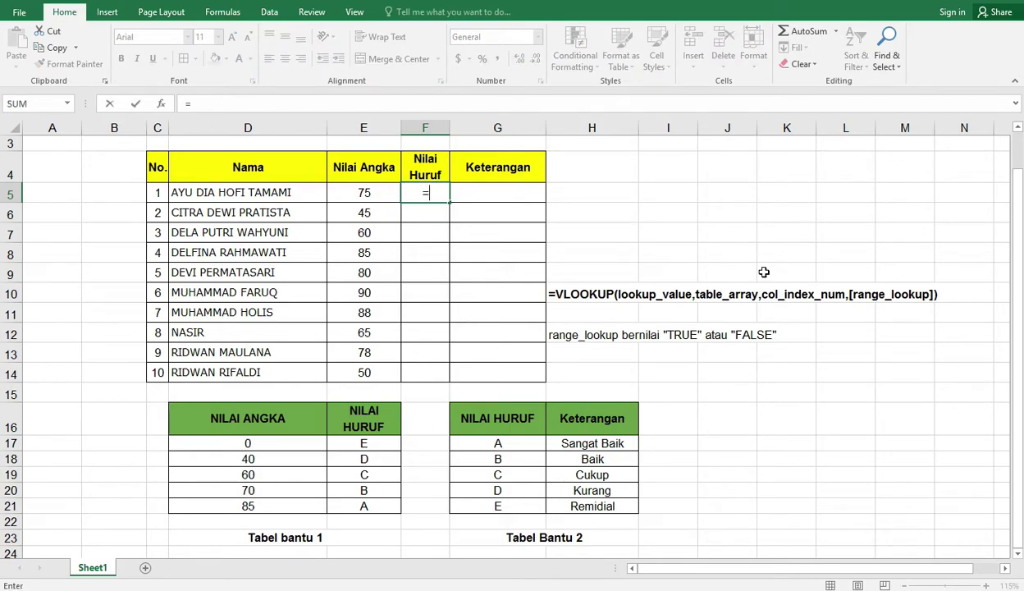
{"action": "type", "text": "VLOOKUP("}
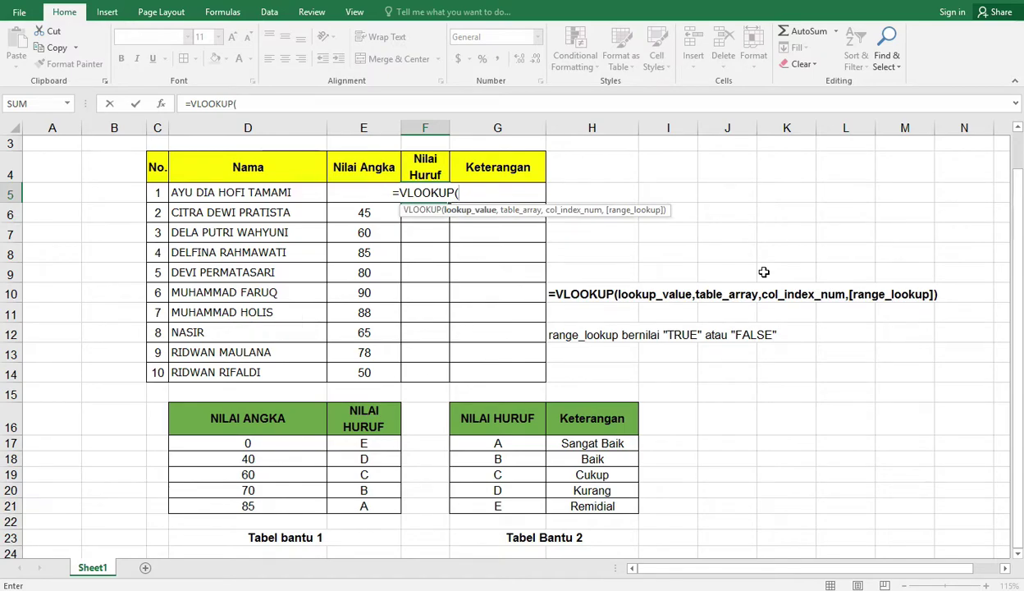
{"action": "key", "text": "Left"}
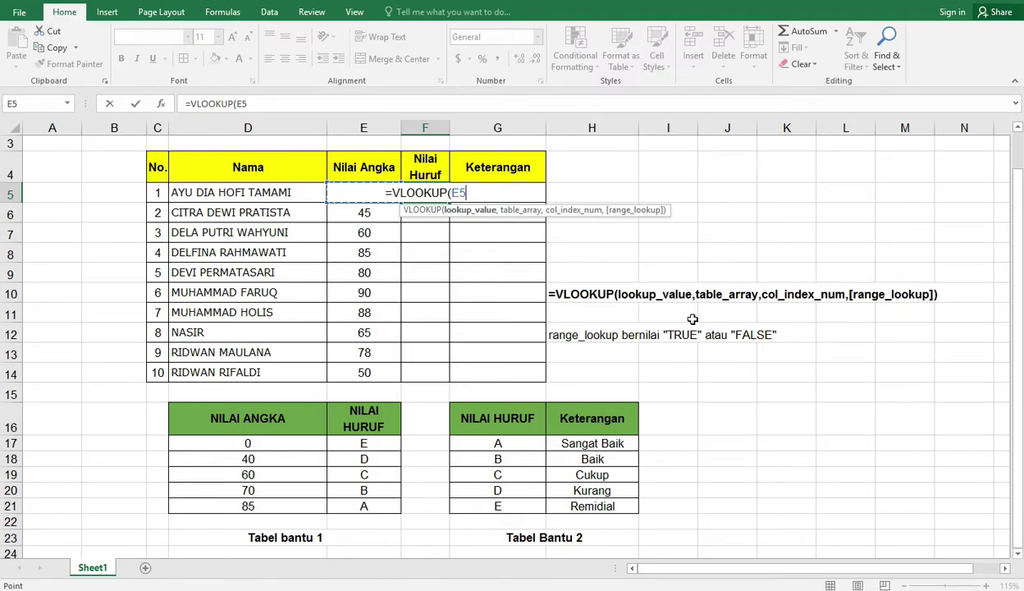
{"action": "type", "text": ","}
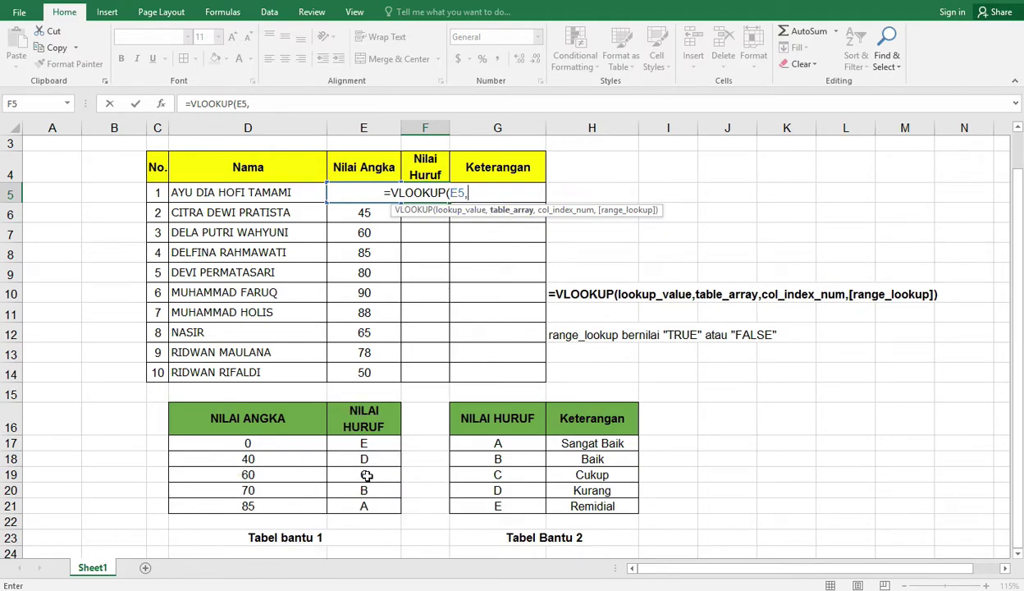
Use the data of Tabel bantu 1 as the formula's table array, with absolute references $D$17:$E$21
{"action": "left_click", "coordinate": [187, 440]}
{"action": "left_click_drag", "start_coordinate": [187, 440], "coordinate": [336, 509]}
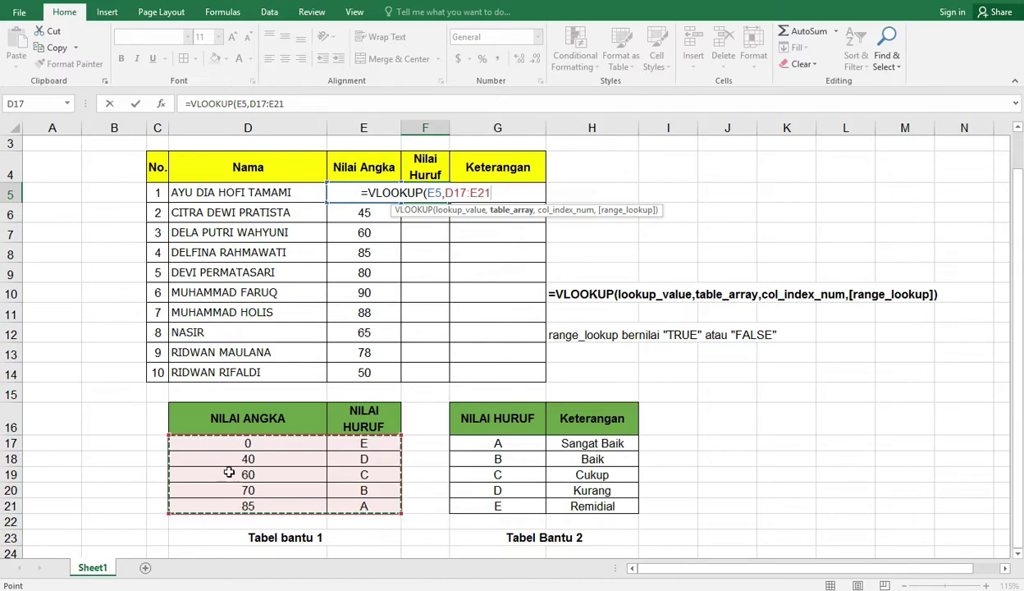
{"action": "left_click", "coordinate": [202, 441]}
{"action": "left_click_drag", "start_coordinate": [211, 506], "coordinate": [336, 506]}
{"action": "left_click_drag", "start_coordinate": [211, 440], "coordinate": [335, 444]}
{"action": "key", "text": "F4"}
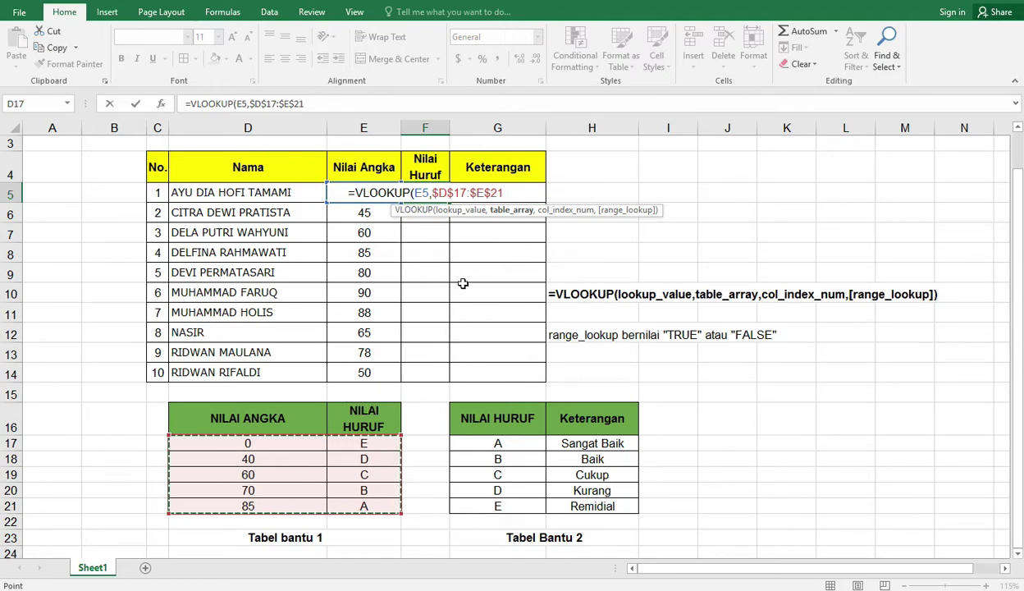
Complete the F5 formula with column index 2 and approximate match TRUE: =VLOOKUP(E5,$D$17:$E$21,2,TRUE)
{"action": "type", "text": ","}
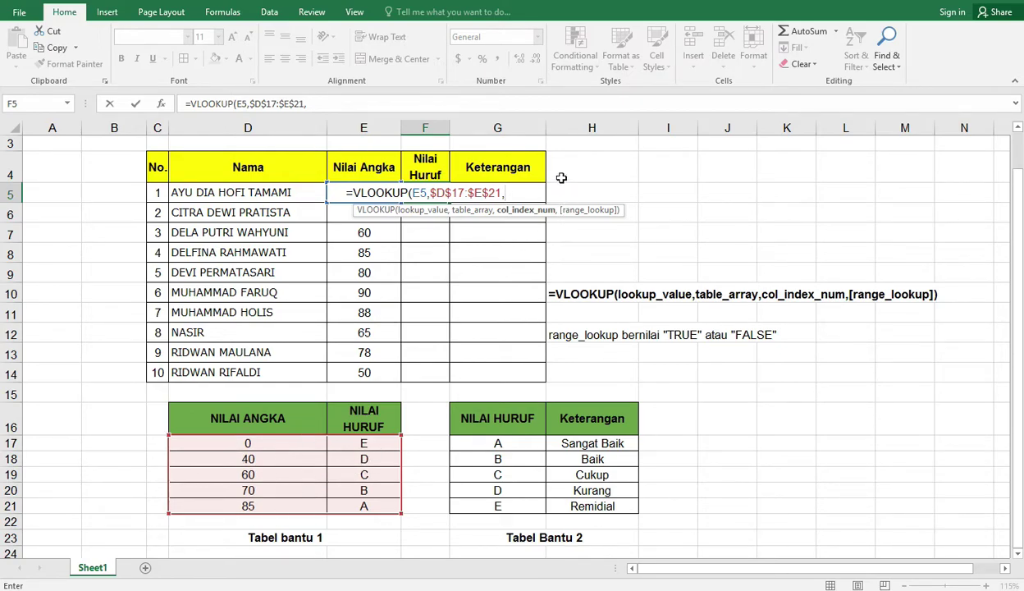
{"action": "type", "text": "2"}
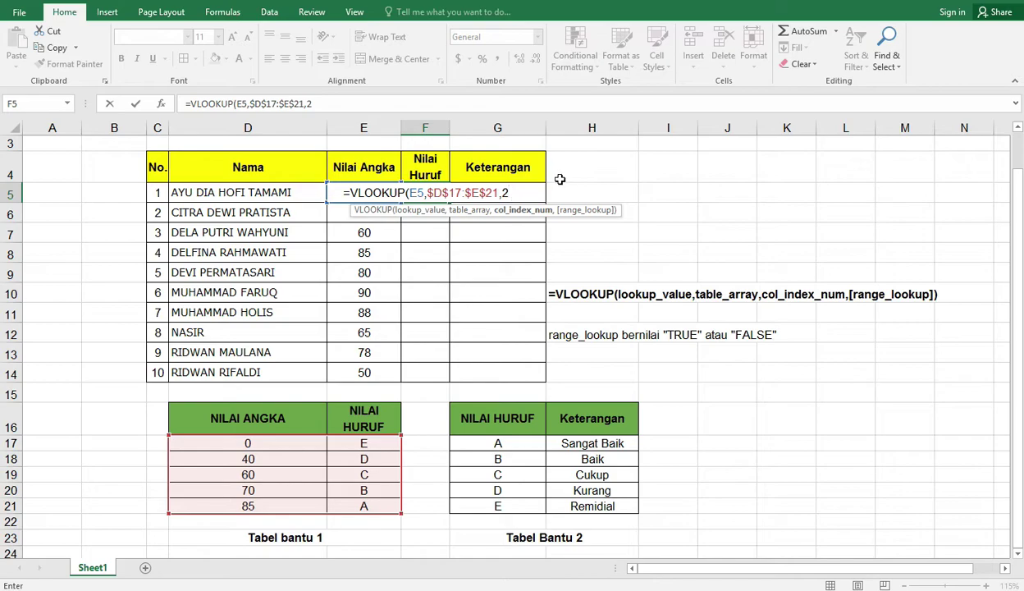
{"action": "type", "text": ","}
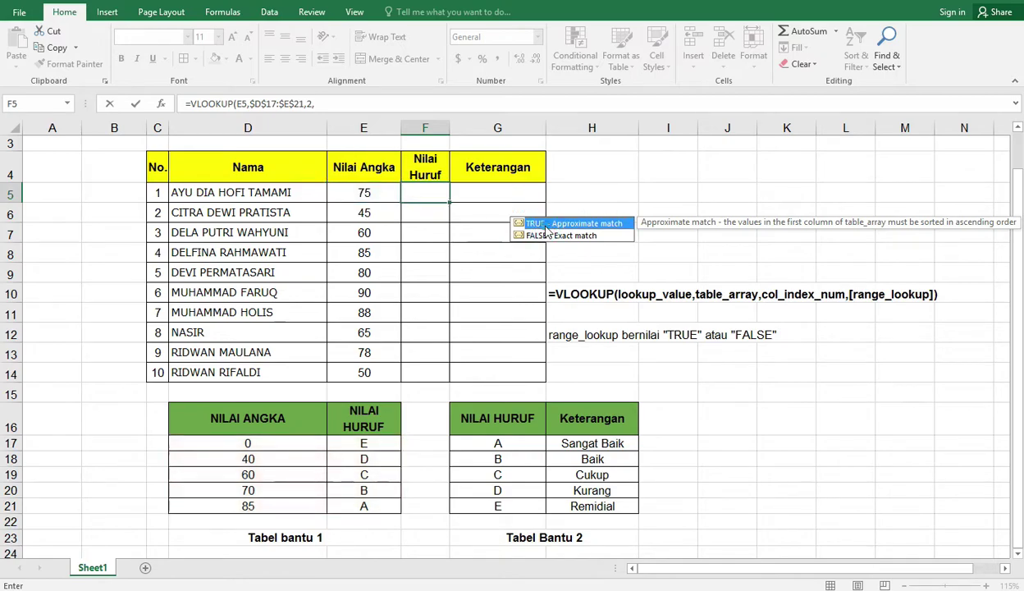
{"action": "double_click", "coordinate": [546, 224]}
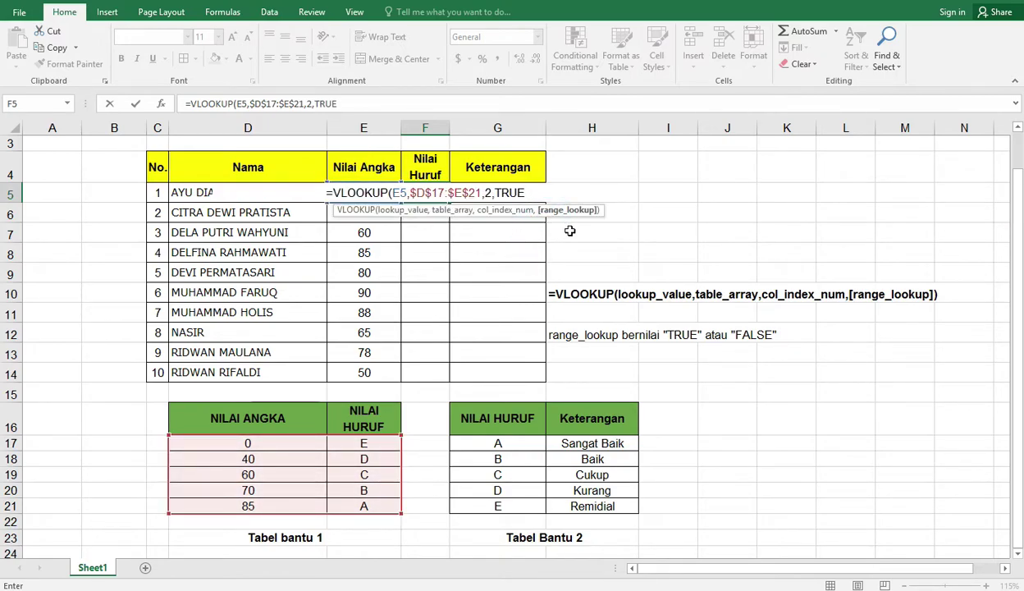
{"action": "type", "text": ")"}
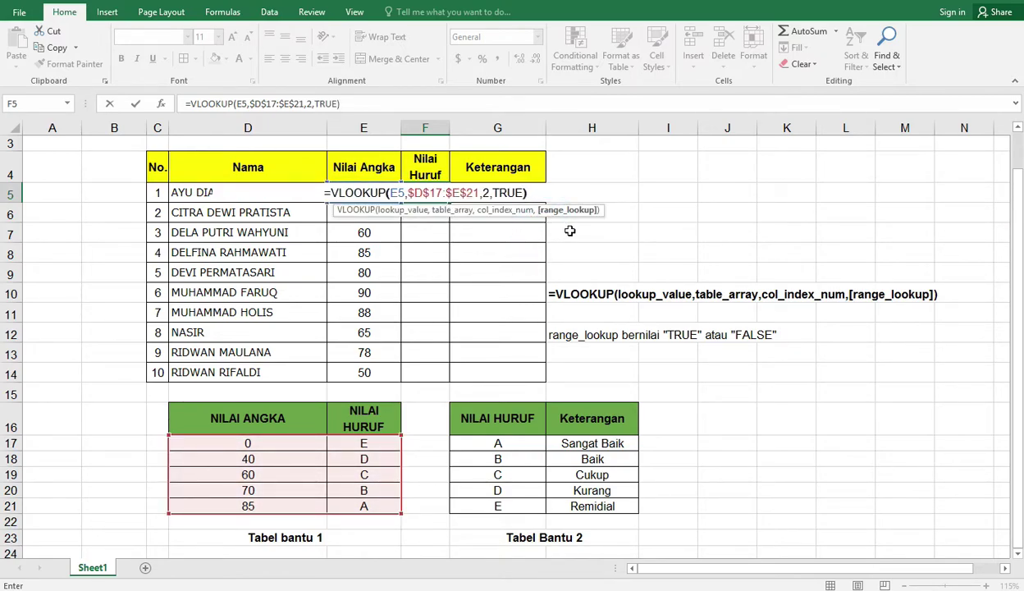
{"action": "key", "text": "Return"}
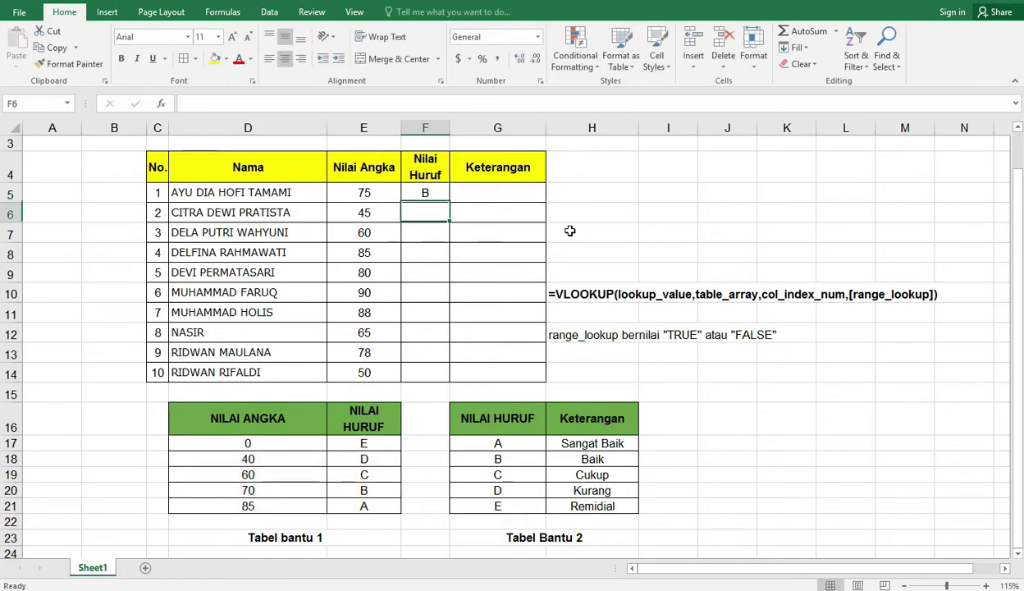
Fill the F5 VLOOKUP formula down the Nilai Huruf column to F14
{"action": "left_click", "coordinate": [428, 194]}
{"action": "left_click_drag", "start_coordinate": [450, 203], "coordinate": [455, 386]}
{"action": "left_click", "coordinate": [656, 254]}
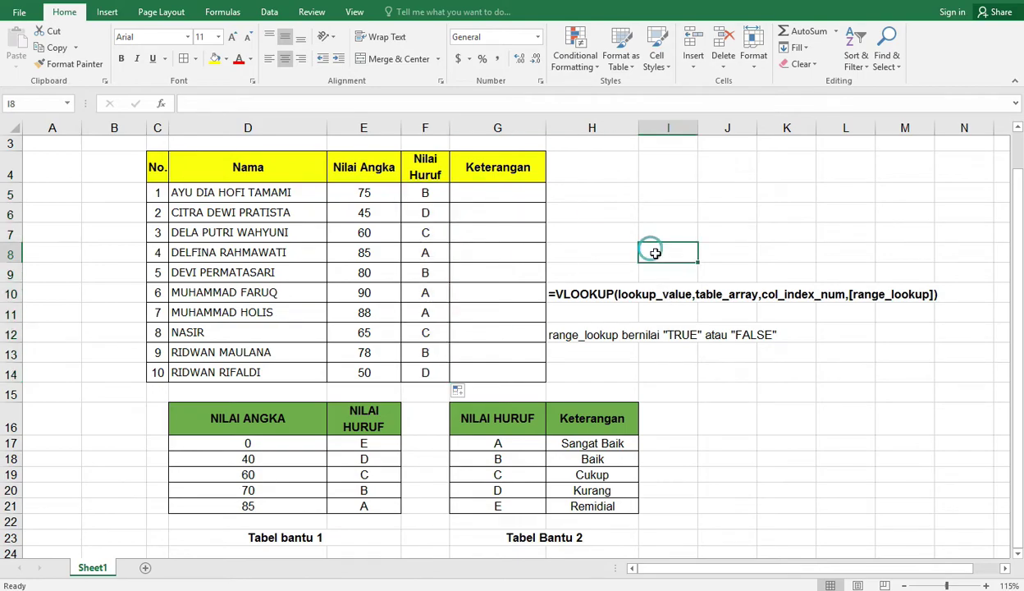
{"action": "left_click", "coordinate": [417, 189]}
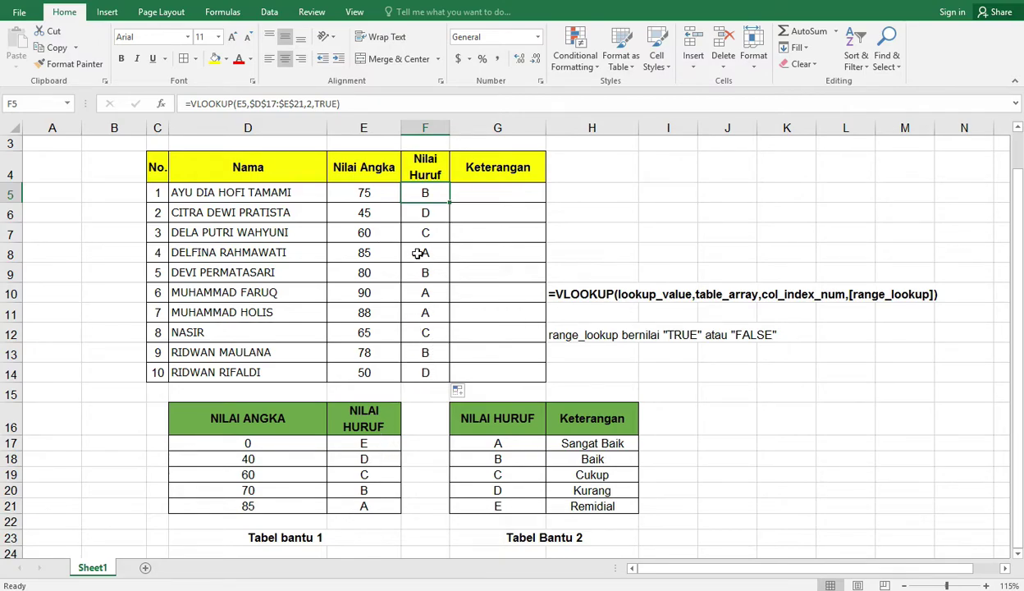
Set the tenth student's Nilai Angka in E14 to 35 and check the resulting grade in F14
{"action": "left_click", "coordinate": [369, 375]}
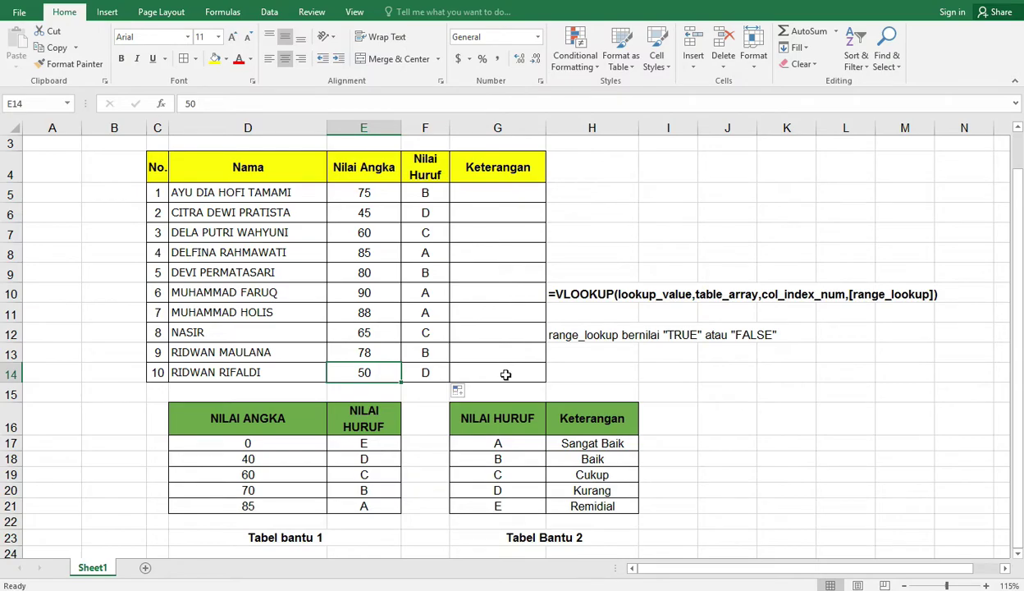
{"action": "type", "text": "68"}
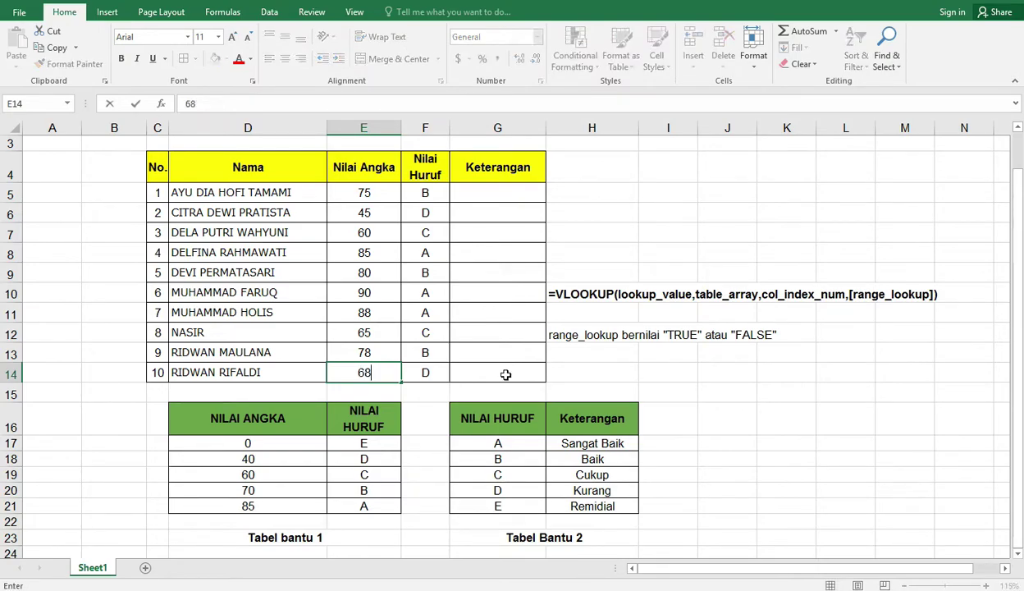
{"action": "key", "text": "BackSpace"}
{"action": "key", "text": "BackSpace"}
{"action": "type", "text": "35"}
{"action": "key", "text": "Return"}
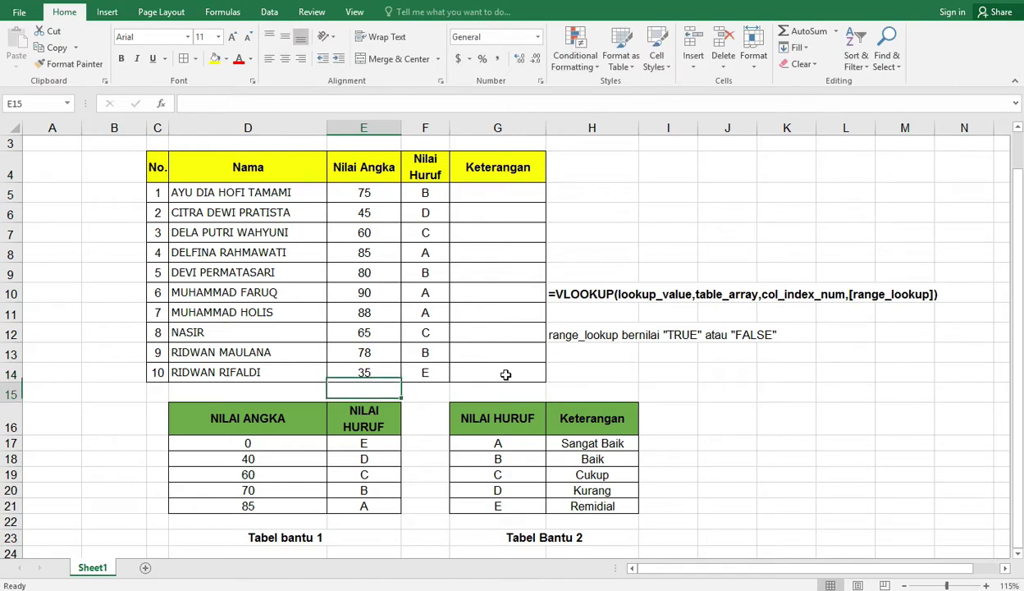
{"action": "left_click", "coordinate": [425, 368]}
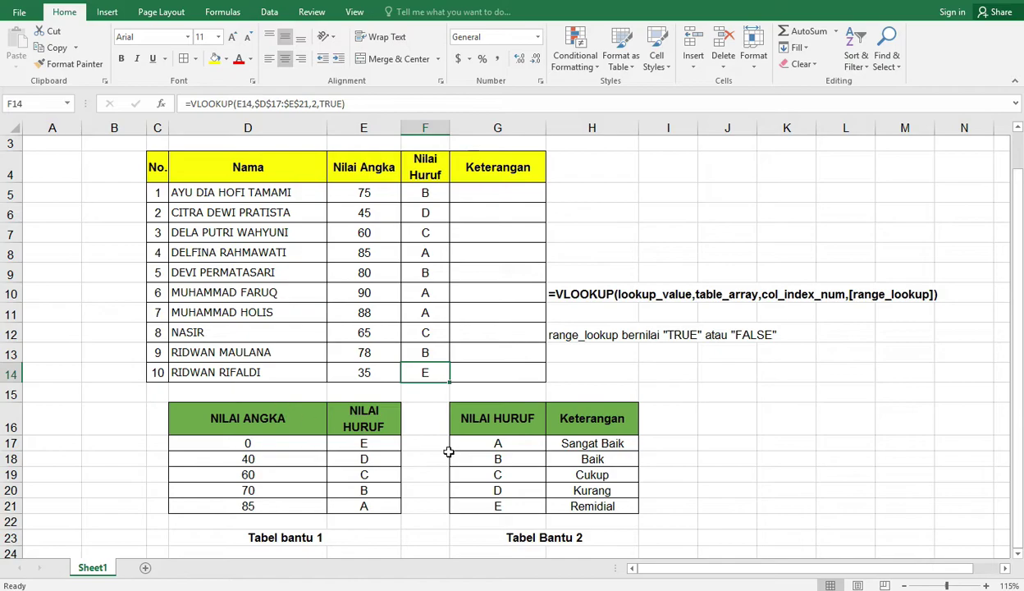
{"action": "left_click", "coordinate": [420, 192]}
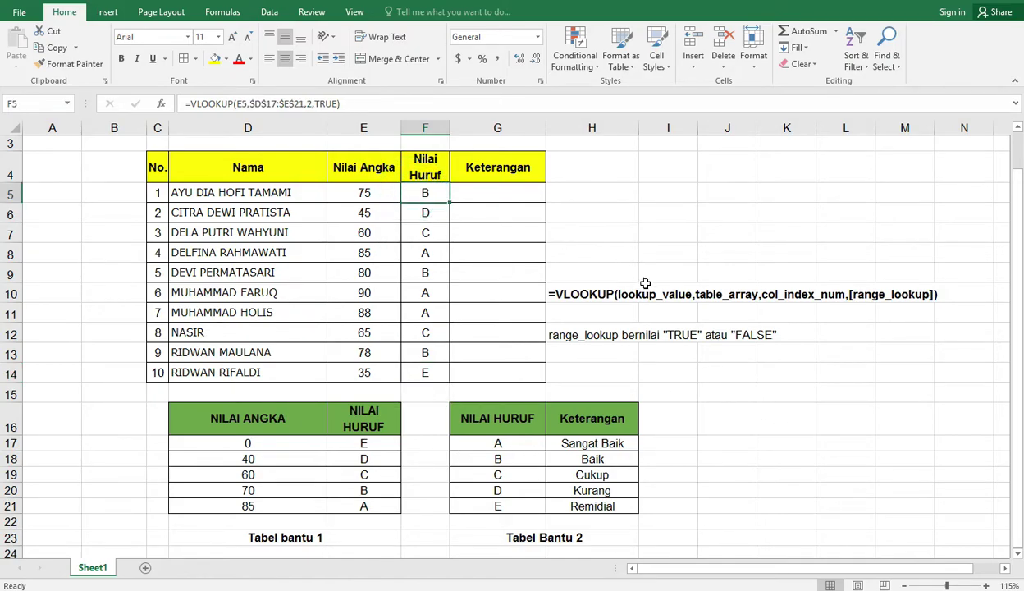
{"action": "left_click", "coordinate": [362, 210]}
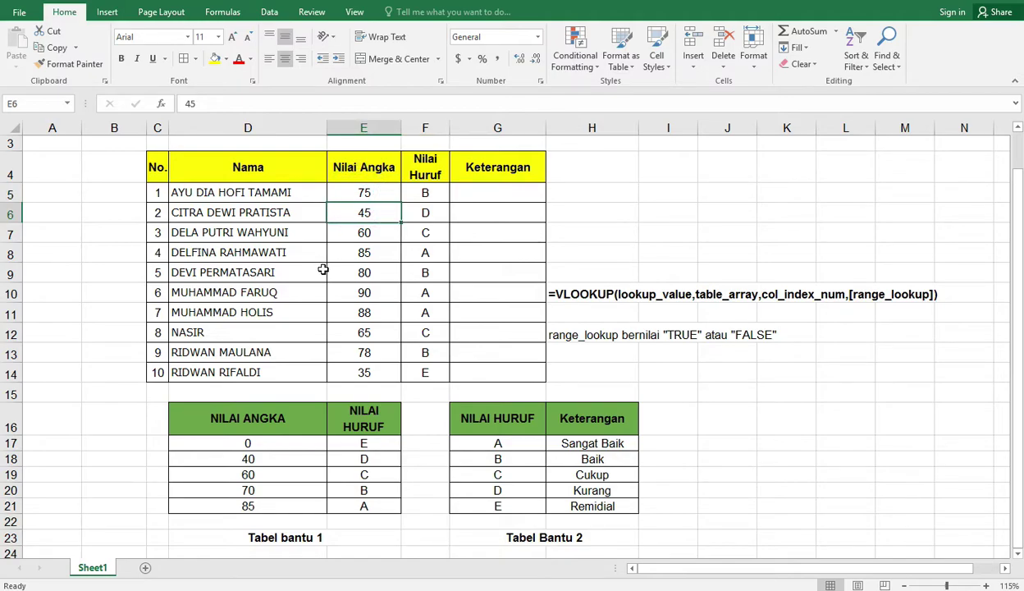
{"action": "left_click", "coordinate": [243, 444]}
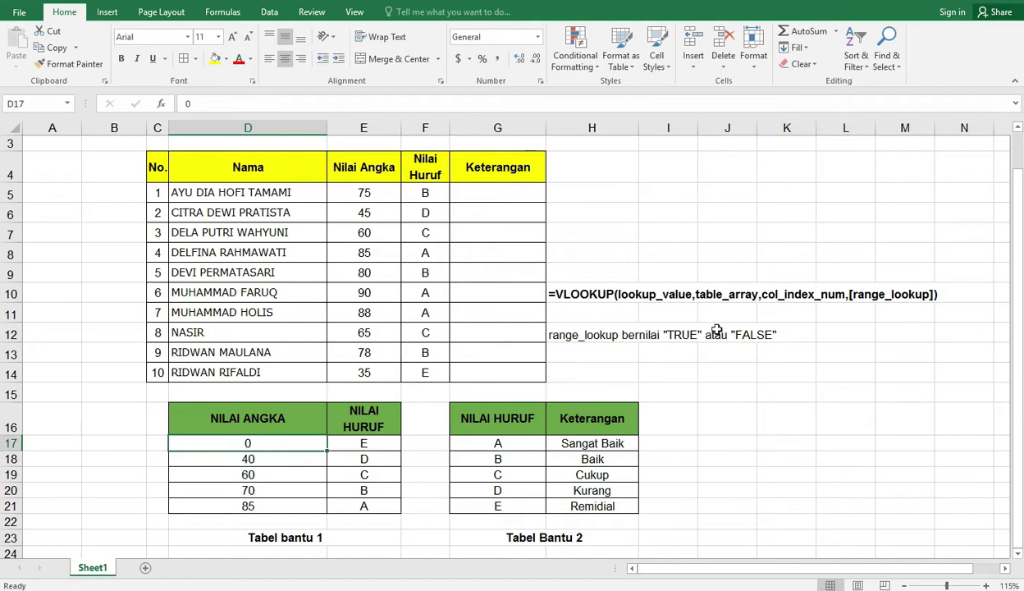
Start a VLOOKUP formula in G5, the first Keterangan cell, with the Nilai Huruf in F5 as lookup value
{"action": "left_click", "coordinate": [480, 195]}
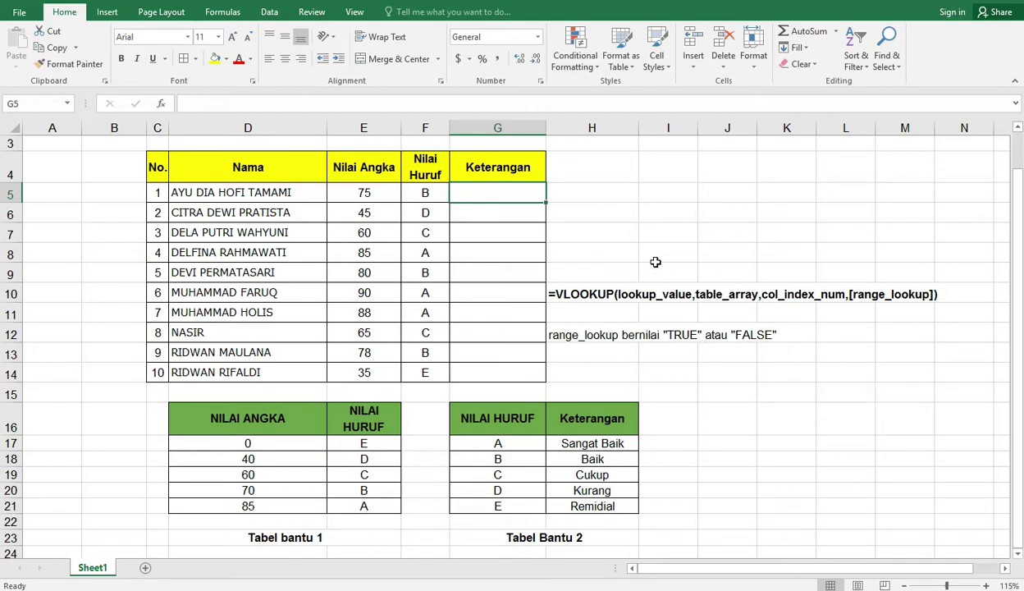
{"action": "type", "text": "=VLOOK"}
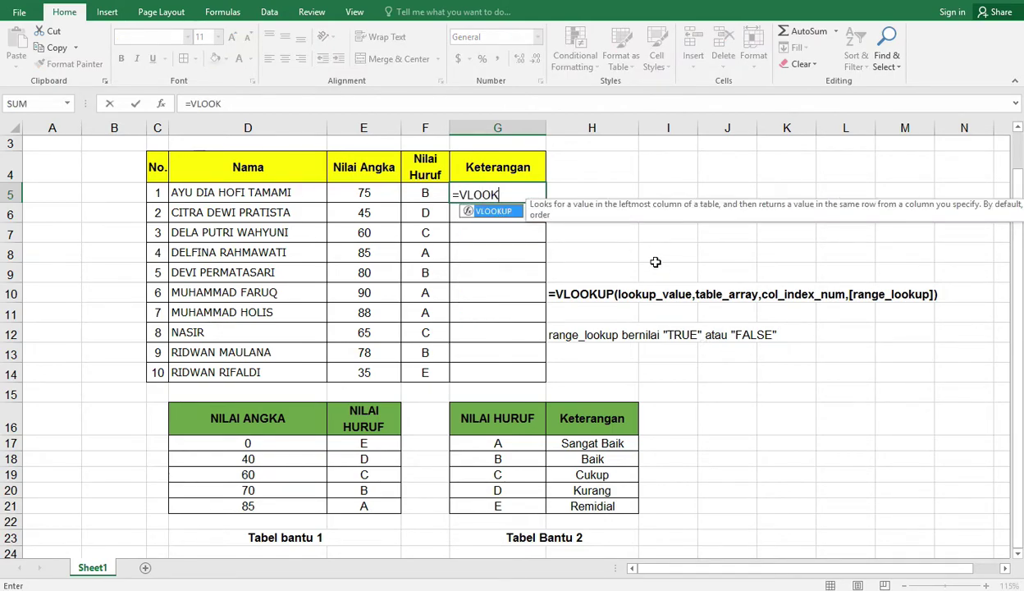
{"action": "type", "text": "UP("}
{"action": "key", "text": "BackSpace"}
{"action": "type", "text": "("}
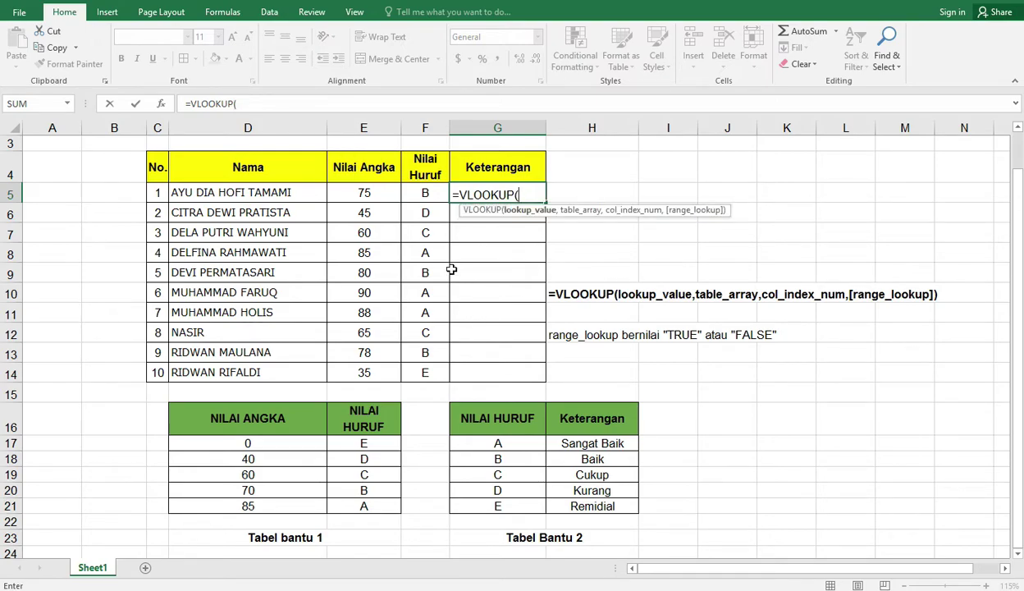
{"action": "left_click", "coordinate": [422, 194]}
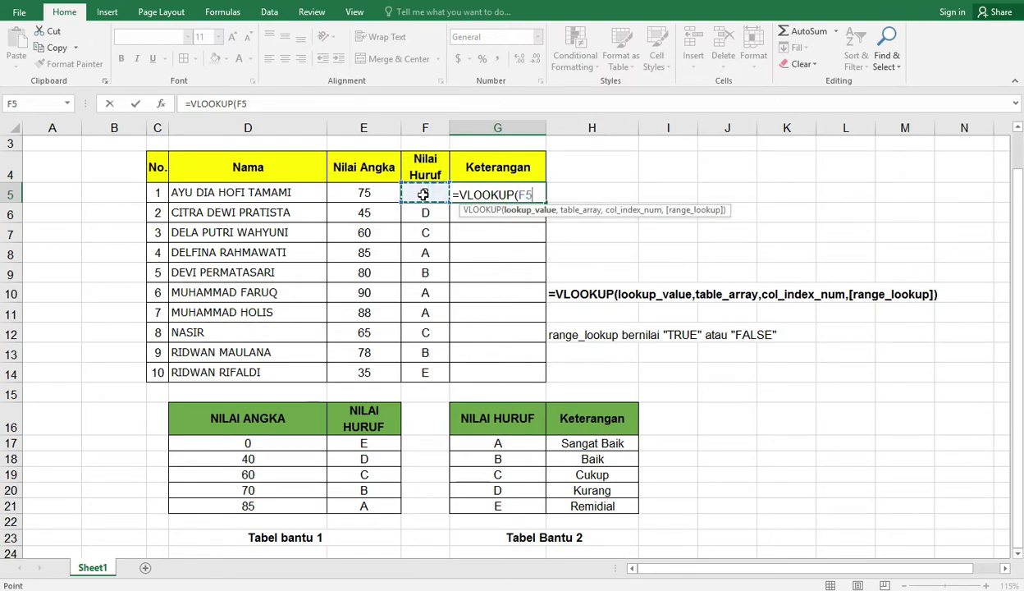
{"action": "type", "text": ","}
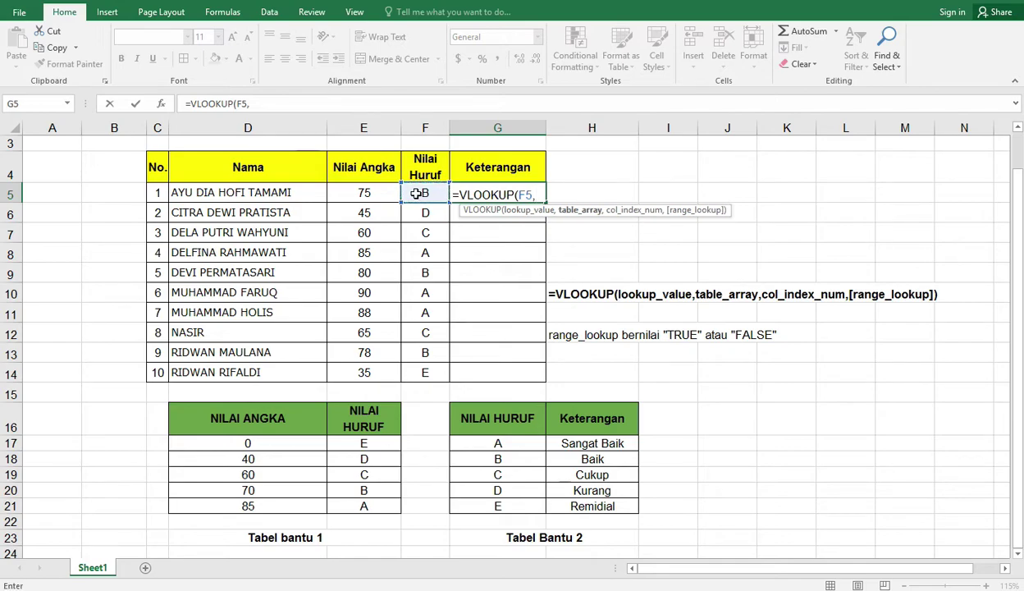
Complete the G5 formula with Tabel Bantu 2's data, column index 2 and exact match: =VLOOKUP(F5,$G$17:$H$21,2,FALSE)
{"action": "left_click_drag", "start_coordinate": [488, 444], "coordinate": [586, 506]}
{"action": "key", "text": "F4"}
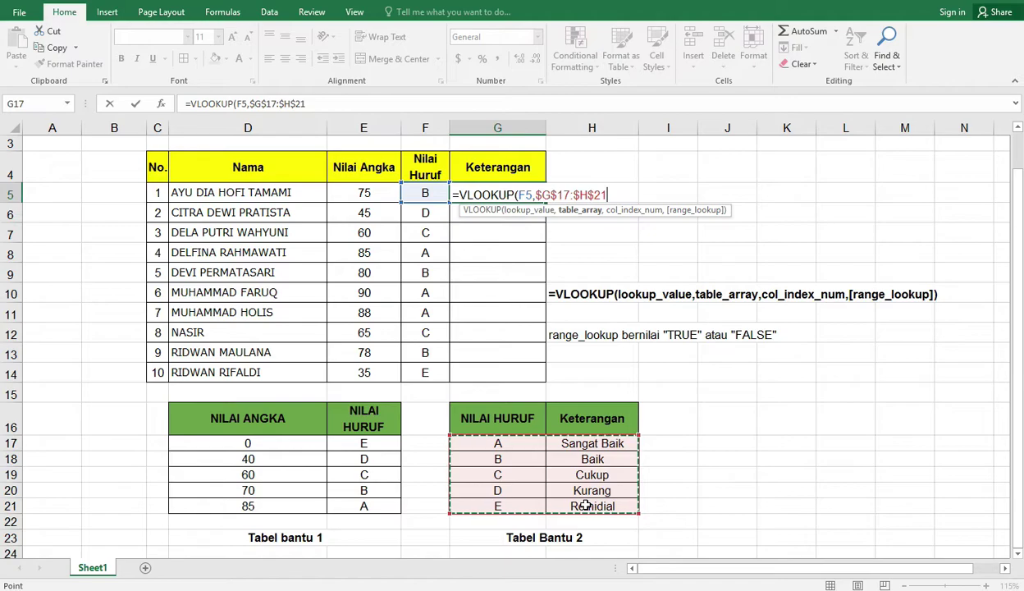
{"action": "type", "text": ","}
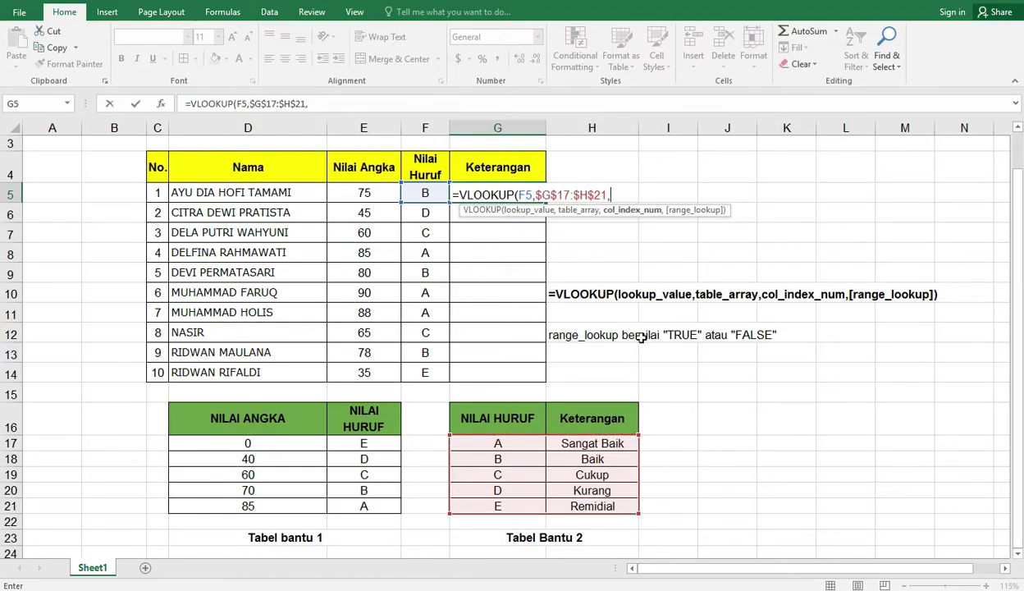
{"action": "type", "text": "2,"}
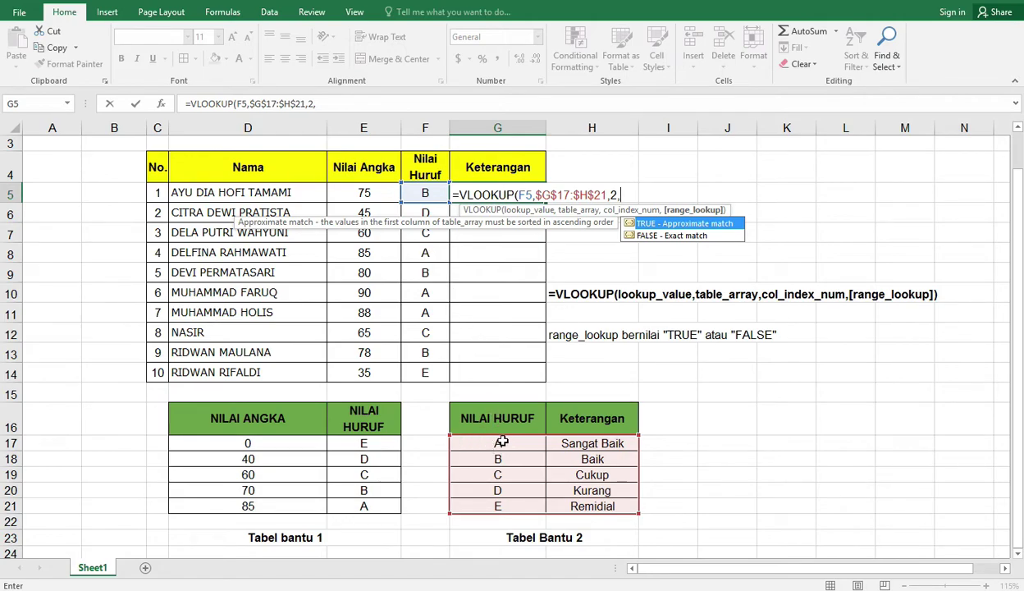
{"action": "double_click", "coordinate": [662, 237]}
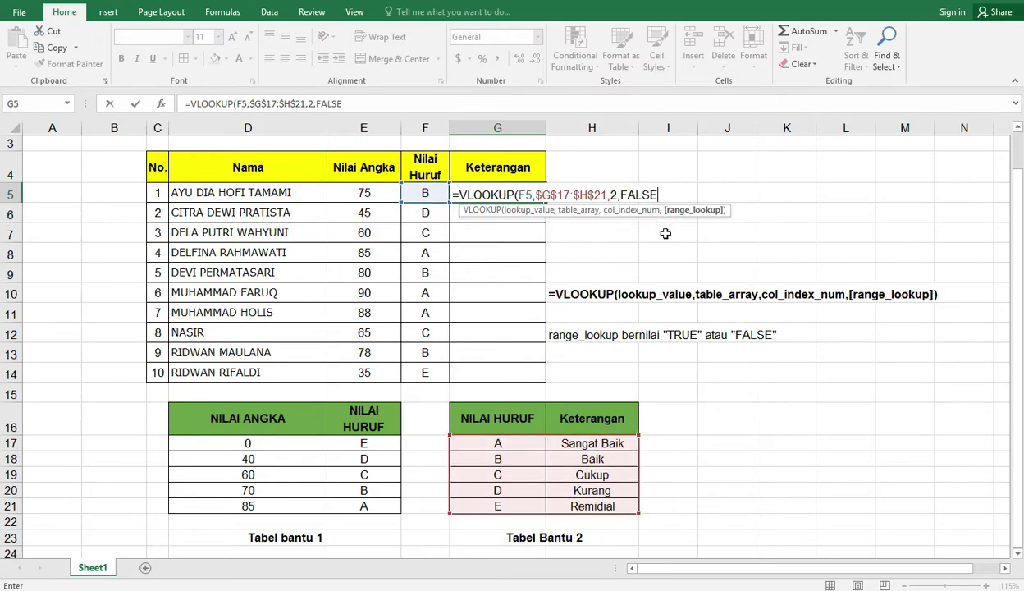
{"action": "type", "text": ")"}
{"action": "key", "text": "Return"}
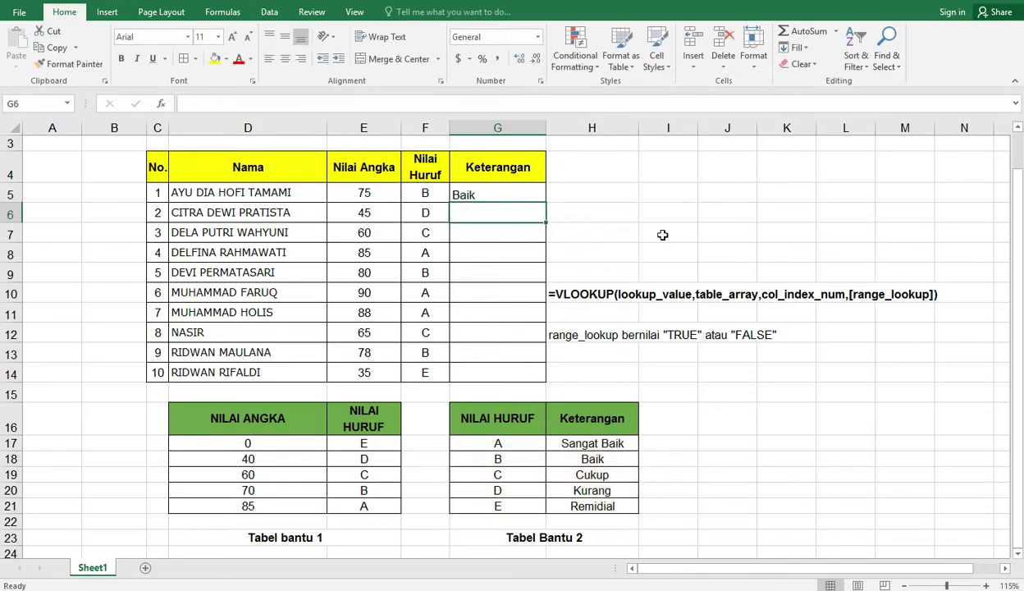
Fill the G5 VLOOKUP formula down the Keterangan column to G14
{"action": "left_click", "coordinate": [503, 191]}
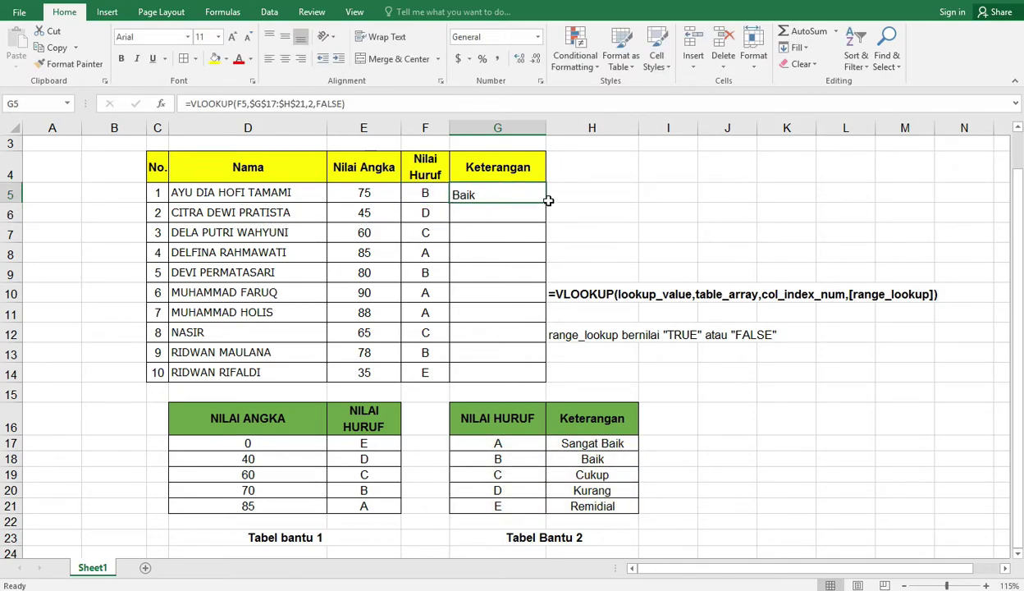
{"action": "left_click_drag", "start_coordinate": [546, 201], "coordinate": [612, 376]}
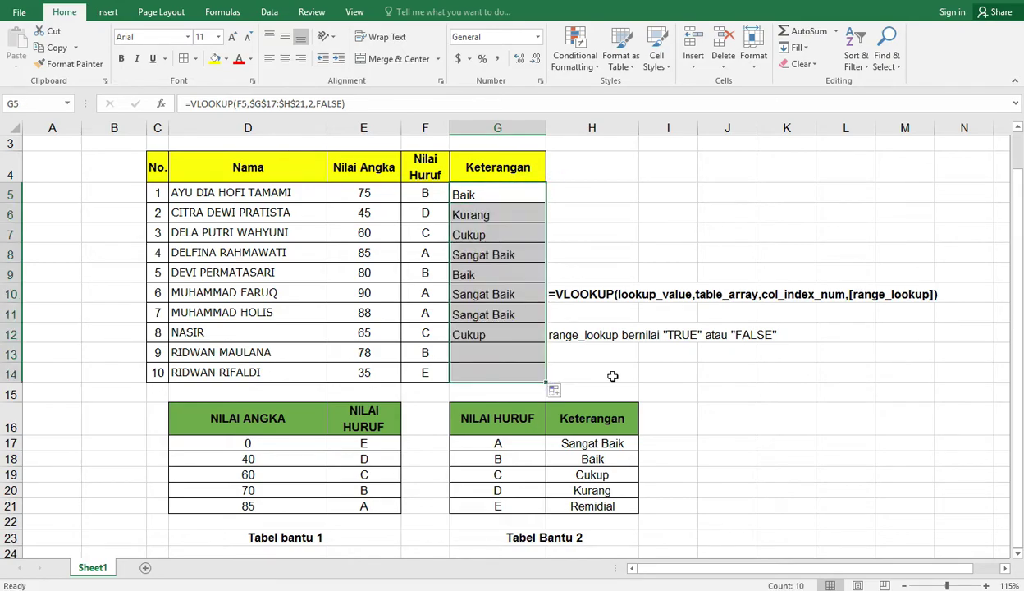
{"action": "left_click", "coordinate": [620, 376]}
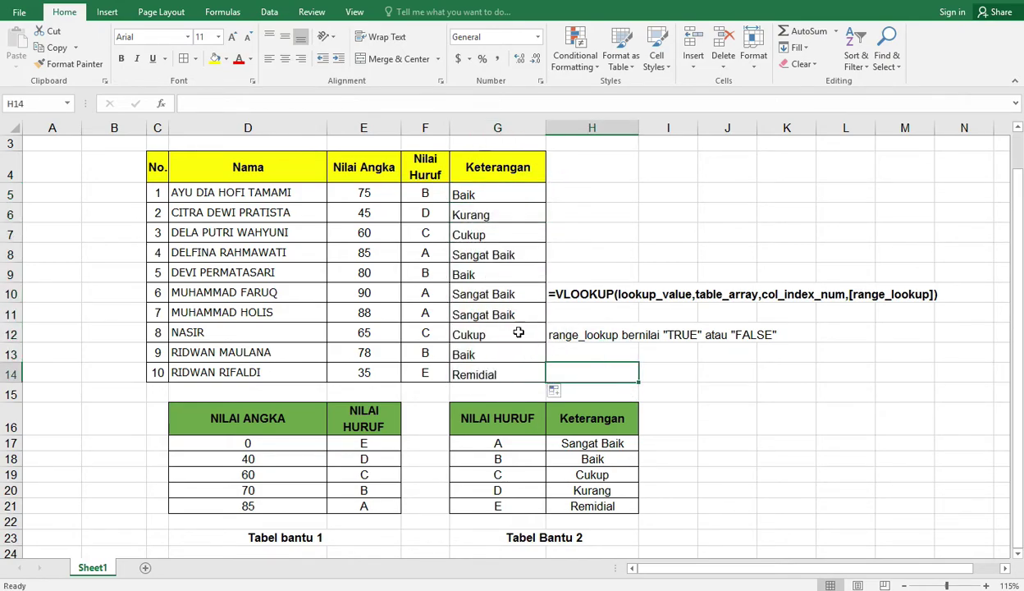